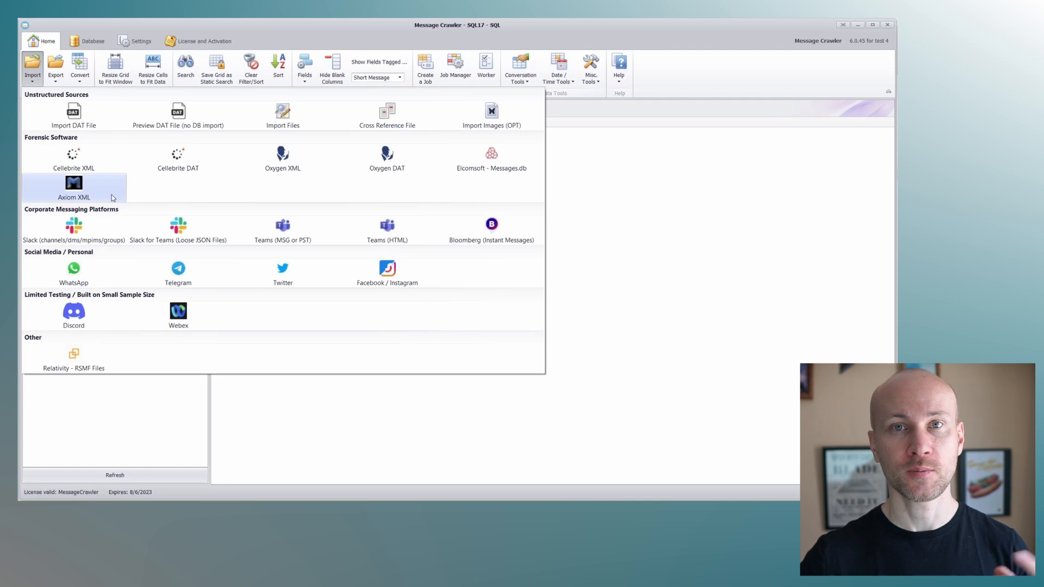
- Load TextMessages.dat from the Sample 50 - Public folder into the message grid
{"action": "left_click", "coordinate": [86, 197]}
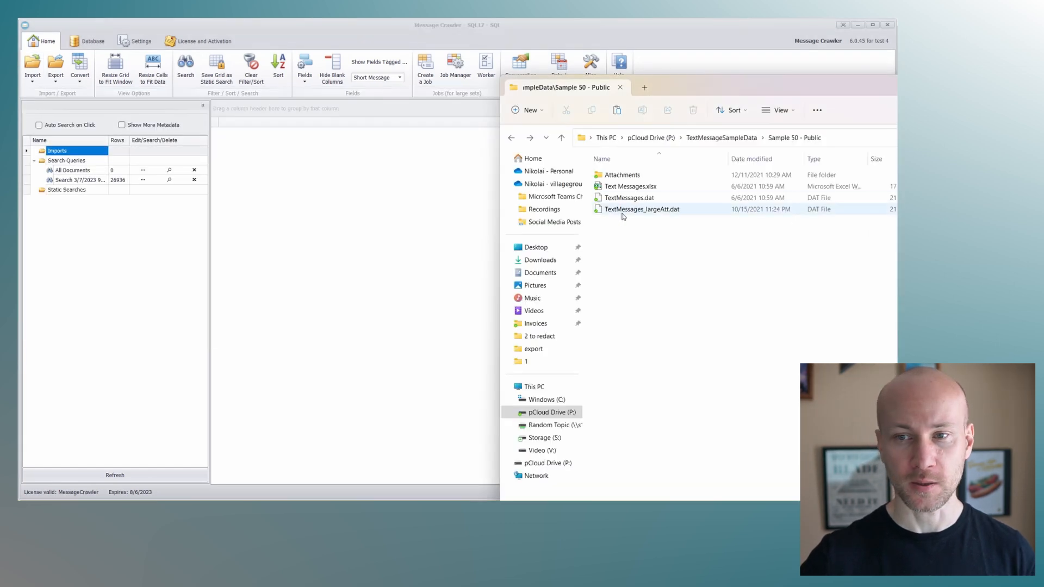
{"action": "left_click_drag", "start_coordinate": [629, 197], "coordinate": [362, 196]}
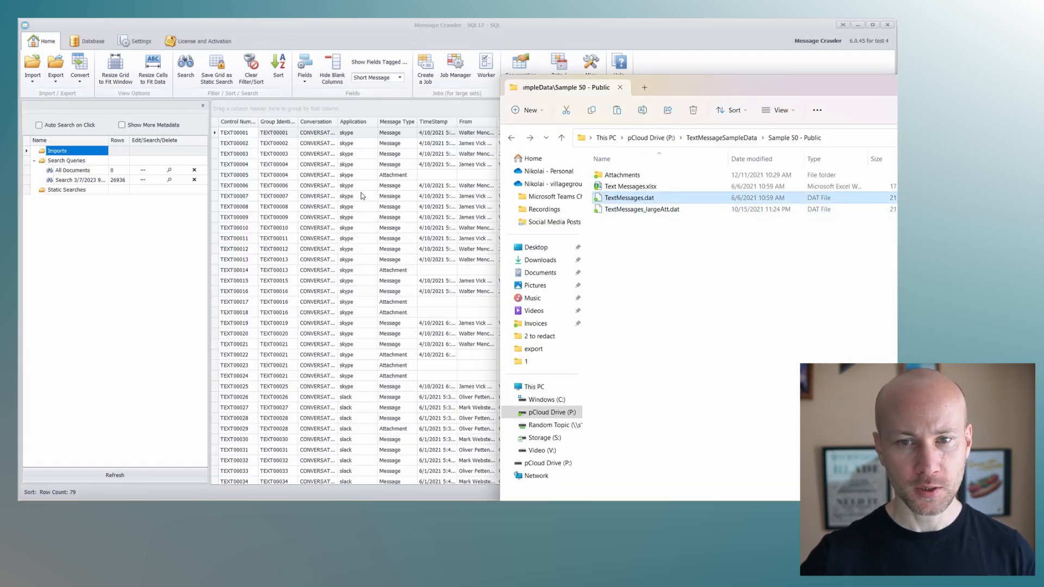
{"action": "left_click", "coordinate": [708, 65]}
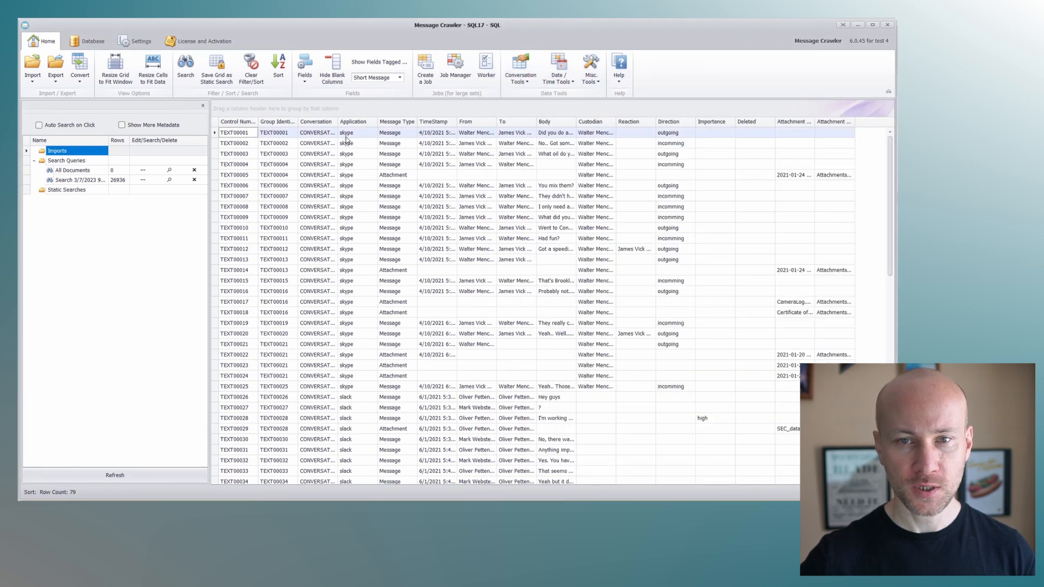
- Widen the Conversation column to fit its full values and look over the loaded messages and their metadata columns
{"action": "left_click_drag", "start_coordinate": [335, 123], "coordinate": [374, 124]}
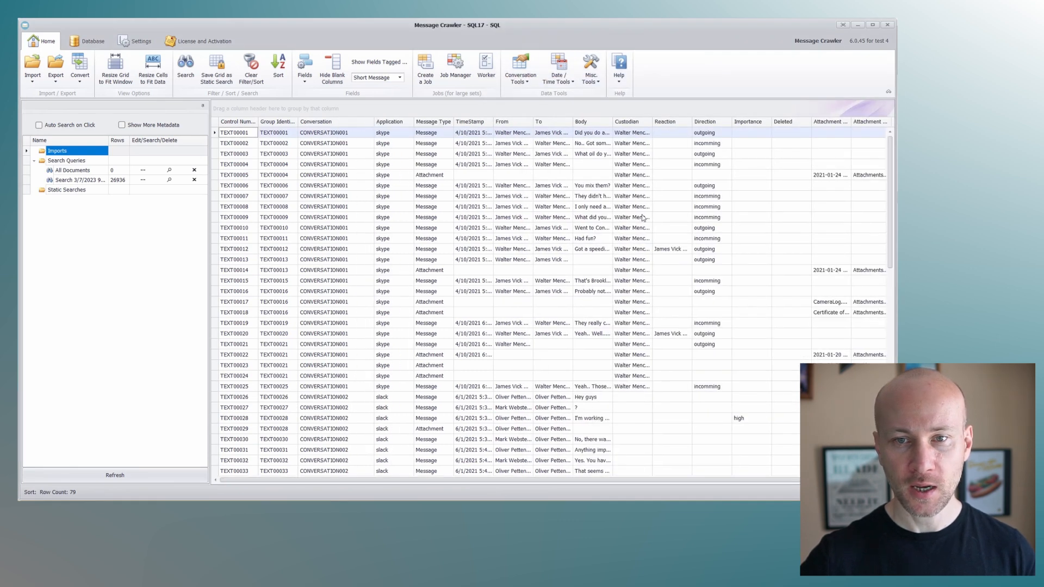
{"action": "mouse_move", "coordinate": [889, 145]}
{"action": "left_mouse_down"}
{"action": "mouse_move", "coordinate": [889, 341]}
{"action": "mouse_move", "coordinate": [892, 142]}
{"action": "left_mouse_up"}
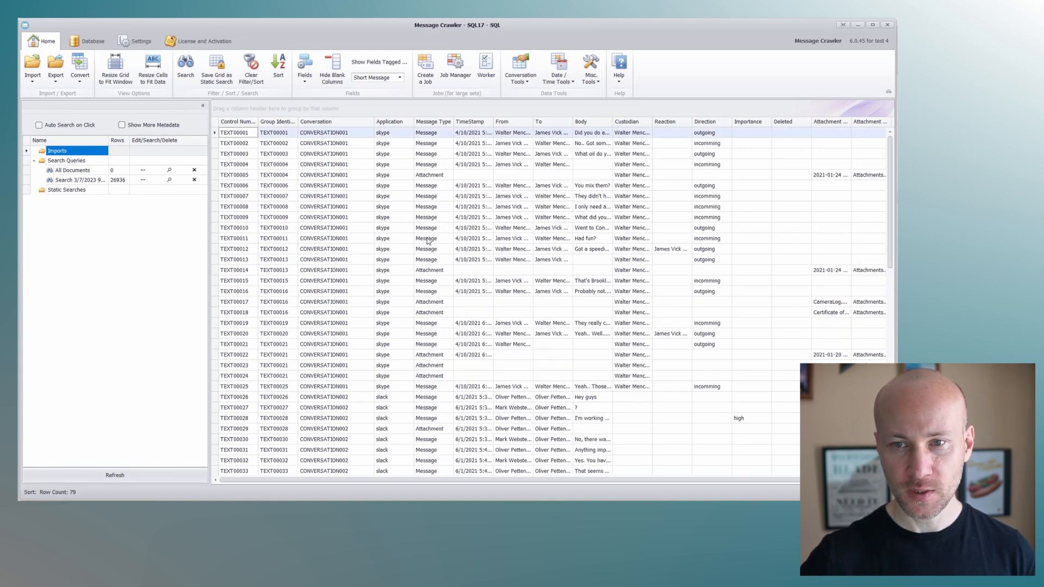
{"action": "left_click_drag", "start_coordinate": [791, 480], "coordinate": [807, 480]}
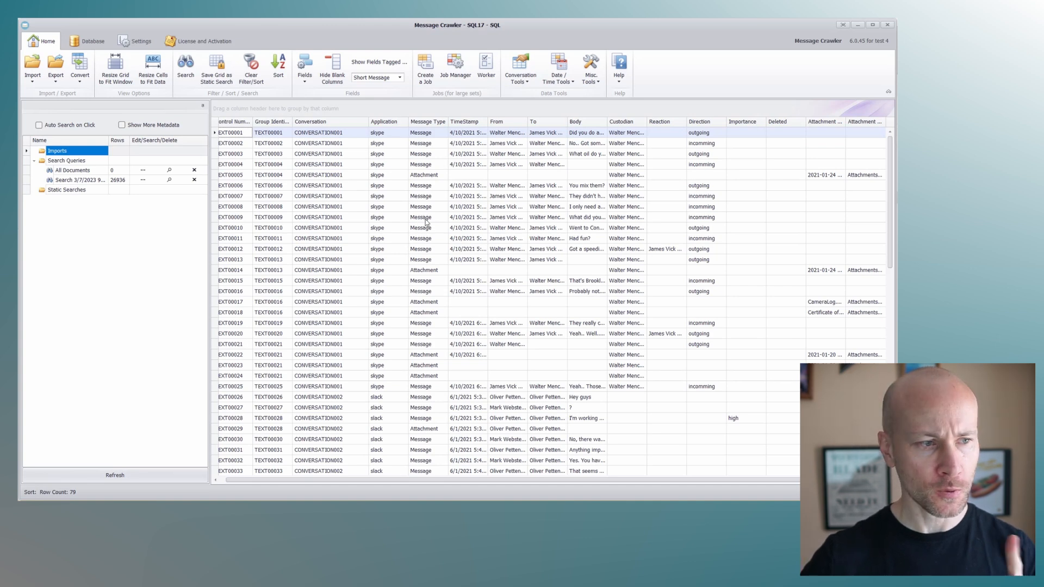
- Start an export for CloudNine Analyst and set the Family Field (Group ID) to Group Identifier
{"action": "left_click", "coordinate": [61, 82]}
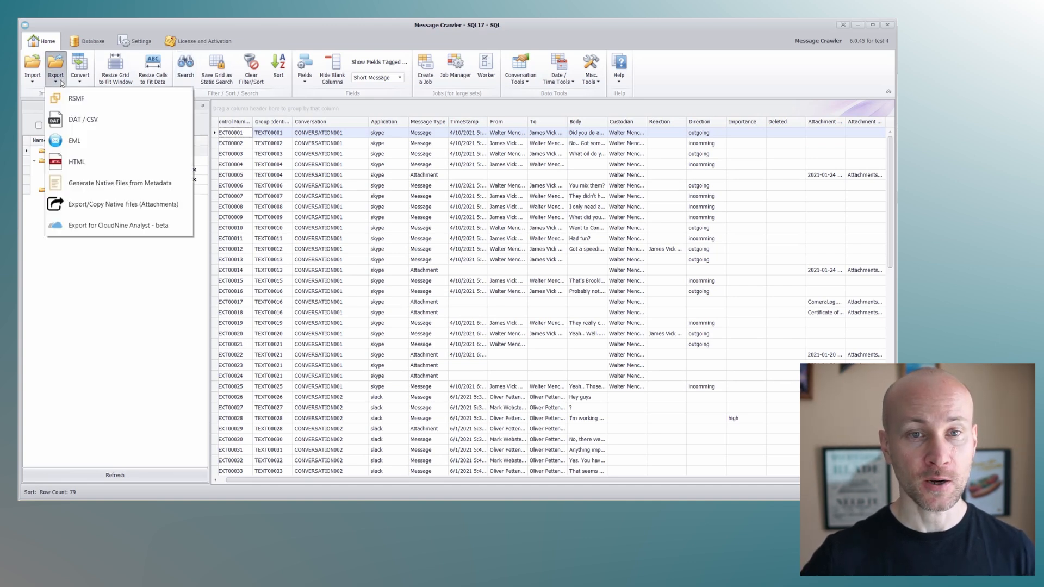
{"action": "left_click", "coordinate": [99, 229]}
{"action": "left_click_drag", "start_coordinate": [337, 137], "coordinate": [226, 59]}
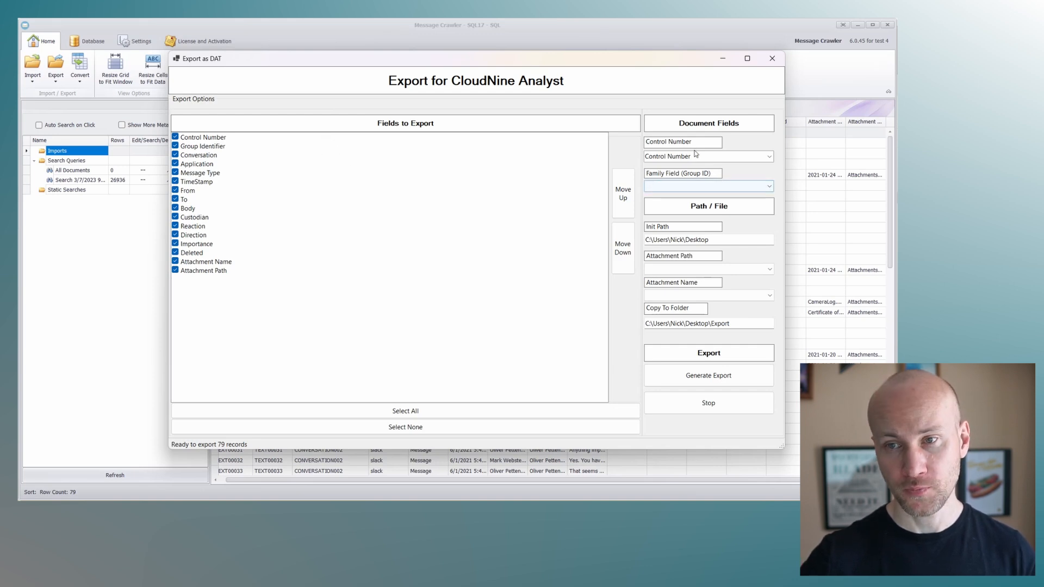
{"action": "left_click", "coordinate": [760, 187]}
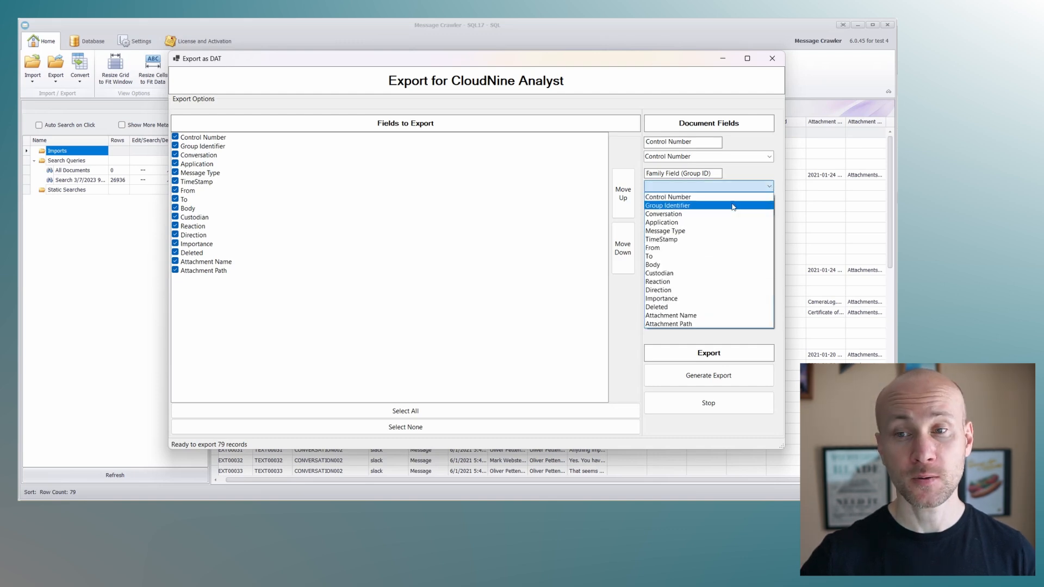
{"action": "left_click", "coordinate": [733, 206]}
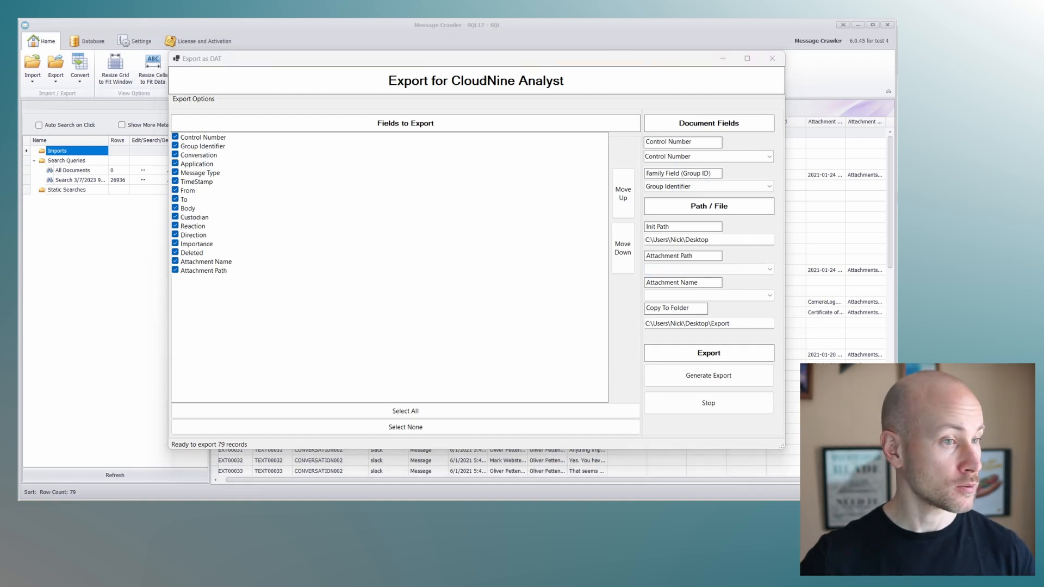
- Set the export's Init Path to the TextMessageSampleData\Sample 50 - Public folder, copying the path from File Explorer
{"action": "key", "text": "alt+Tab"}
{"action": "left_click", "coordinate": [867, 139]}
{"action": "left_click", "coordinate": [422, 284]}
{"action": "left_click", "coordinate": [706, 244]}
{"action": "key", "text": "ctrl+a"}
{"action": "type", "text": "C:\\Users\\Nick\\Desktop\\TextMessageSampleData\\Sample 50 - Public"}
- Map the Attachment Path and Attachment Name fields to the columns of the same names and generate the export
{"action": "left_click", "coordinate": [673, 269]}
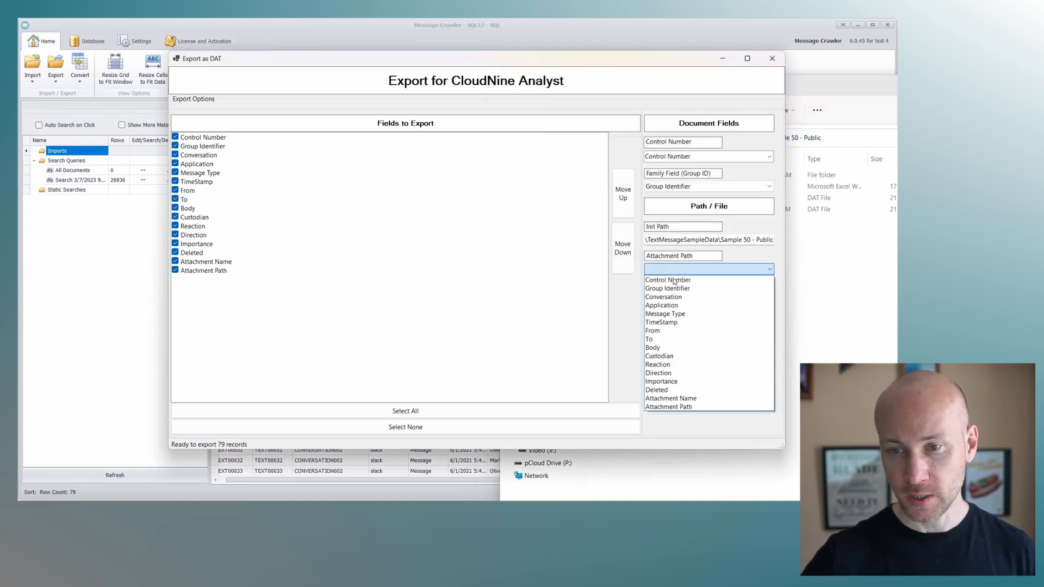
{"action": "left_click", "coordinate": [703, 406]}
{"action": "left_click", "coordinate": [691, 295]}
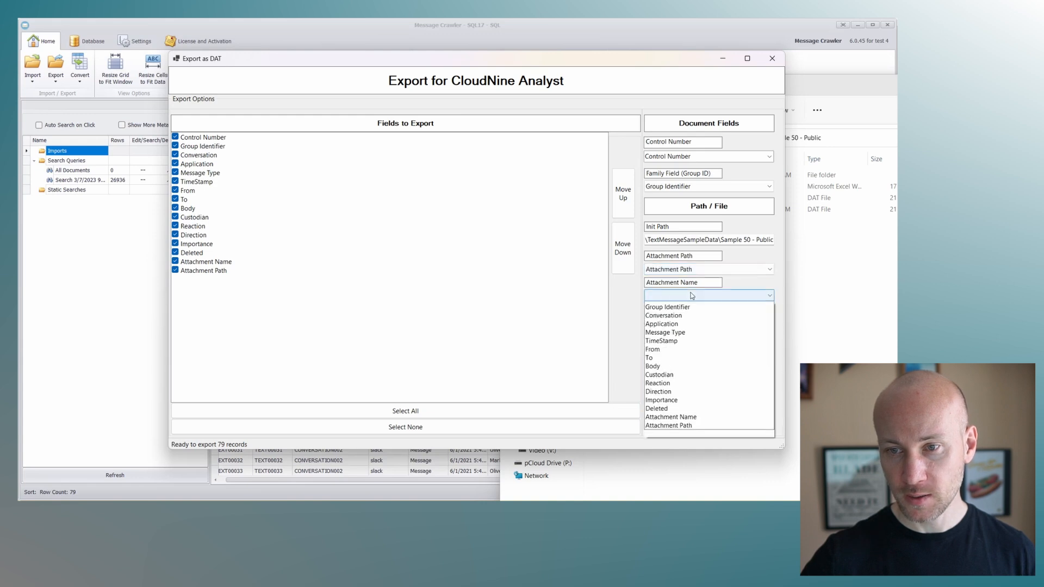
{"action": "left_click", "coordinate": [693, 419]}
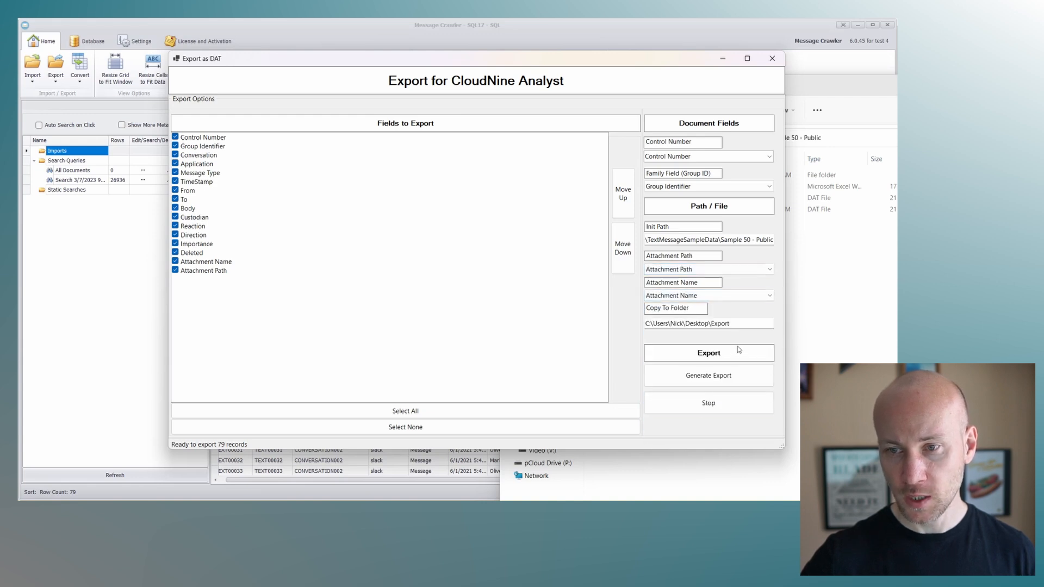
{"action": "left_click_drag", "start_coordinate": [690, 499], "coordinate": [896, 90]}
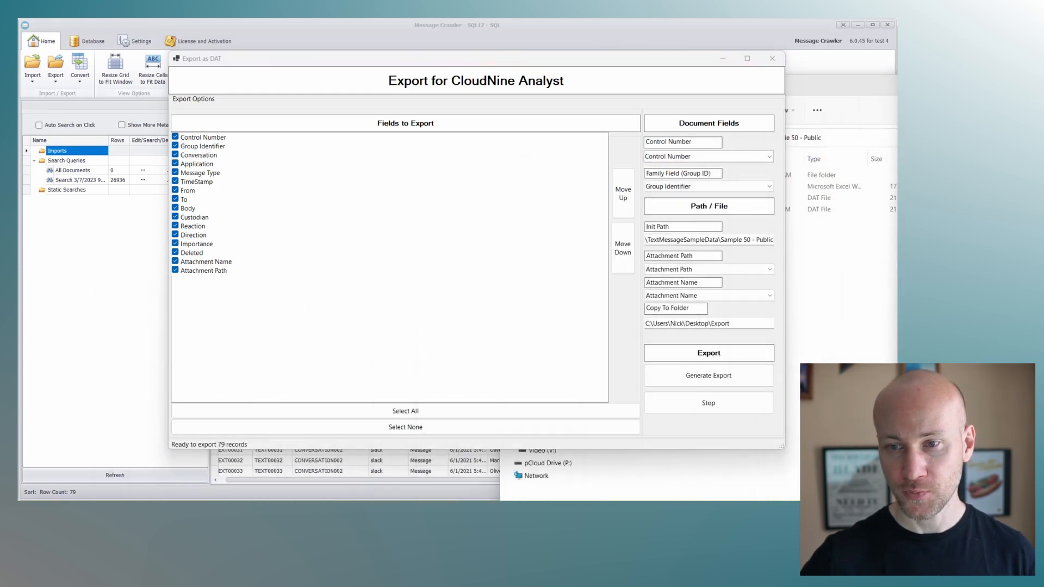
{"action": "left_click", "coordinate": [734, 376]}
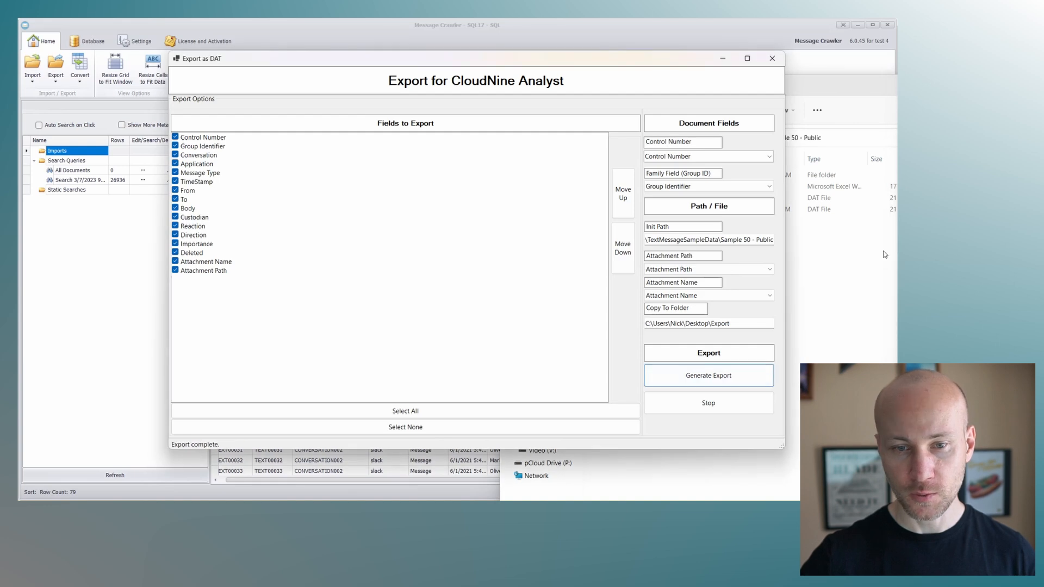
- Examine the export folder on the desktop, including the renamed attachments in NATIVE\00001 and the Export.DAT file
{"action": "left_click_drag", "start_coordinate": [897, 90], "coordinate": [344, 83]}
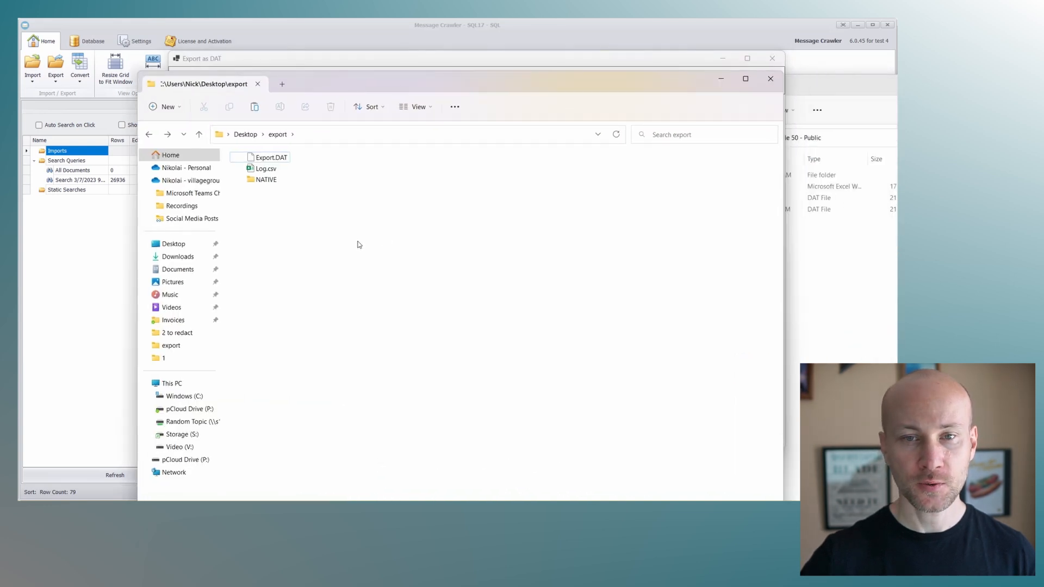
{"action": "left_click", "coordinate": [267, 159]}
{"action": "double_click", "coordinate": [266, 159]}
{"action": "double_click", "coordinate": [269, 173]}
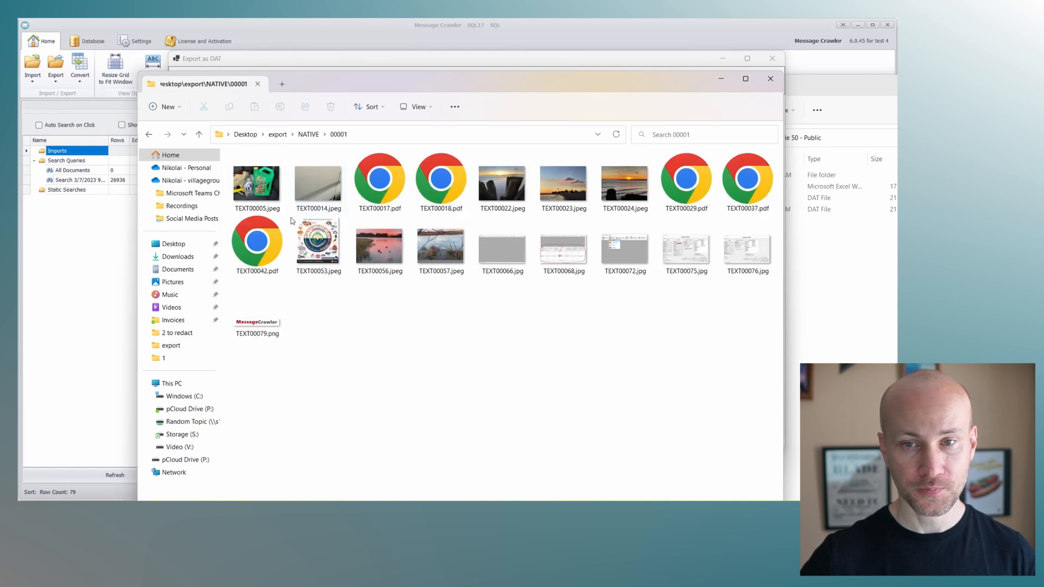
{"action": "key", "text": "alt+Up"}
{"action": "key", "text": "alt+Up"}
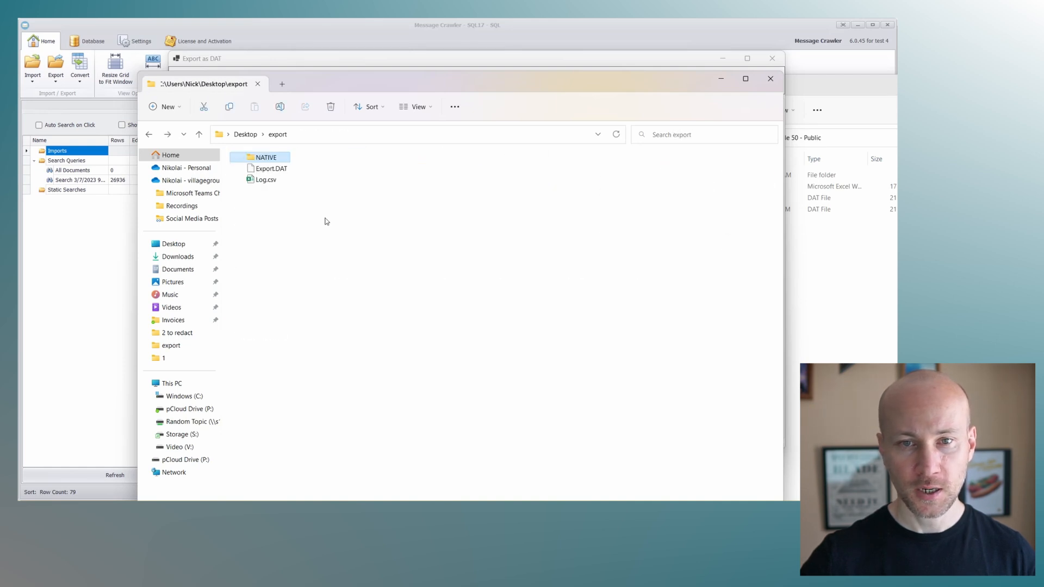
{"action": "left_click", "coordinate": [269, 170]}
{"action": "left_click_drag", "start_coordinate": [307, 88], "coordinate": [1043, 96]}
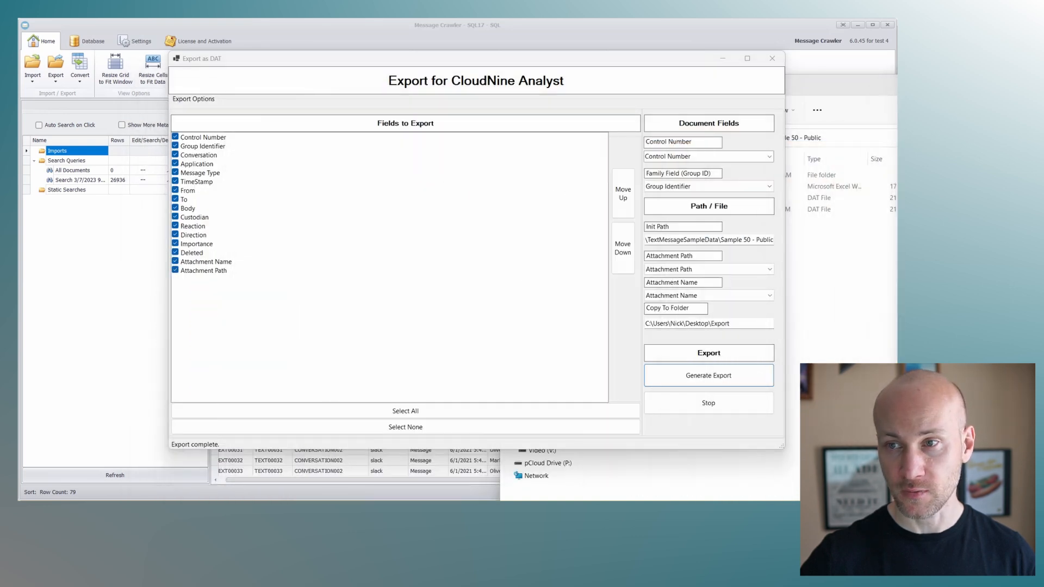
- Close the CloudNine Analyst export dialog and load the generated Export.DAT into the message grid
{"action": "left_click", "coordinate": [548, 64]}
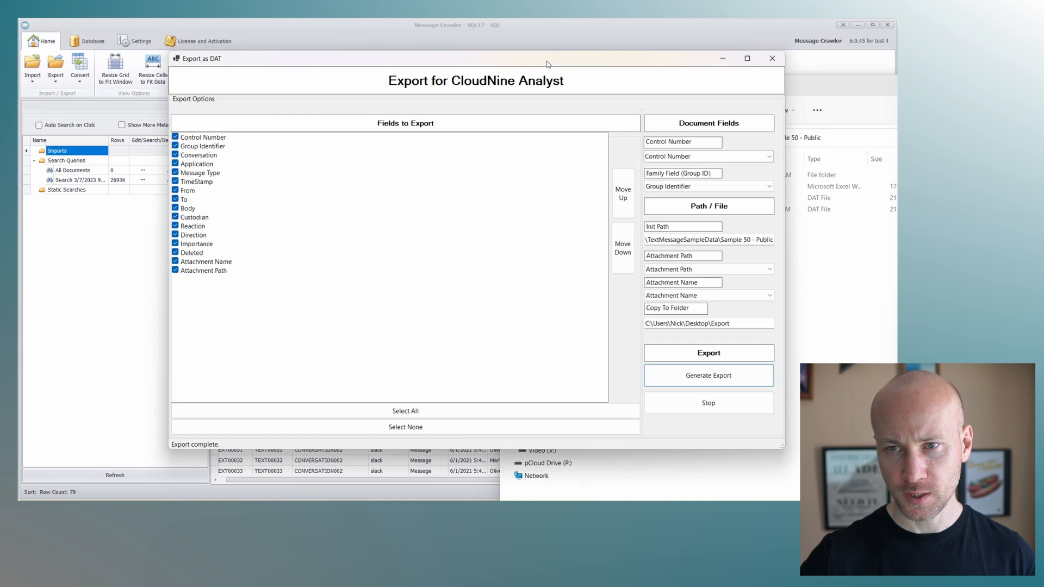
{"action": "left_click", "coordinate": [772, 58]}
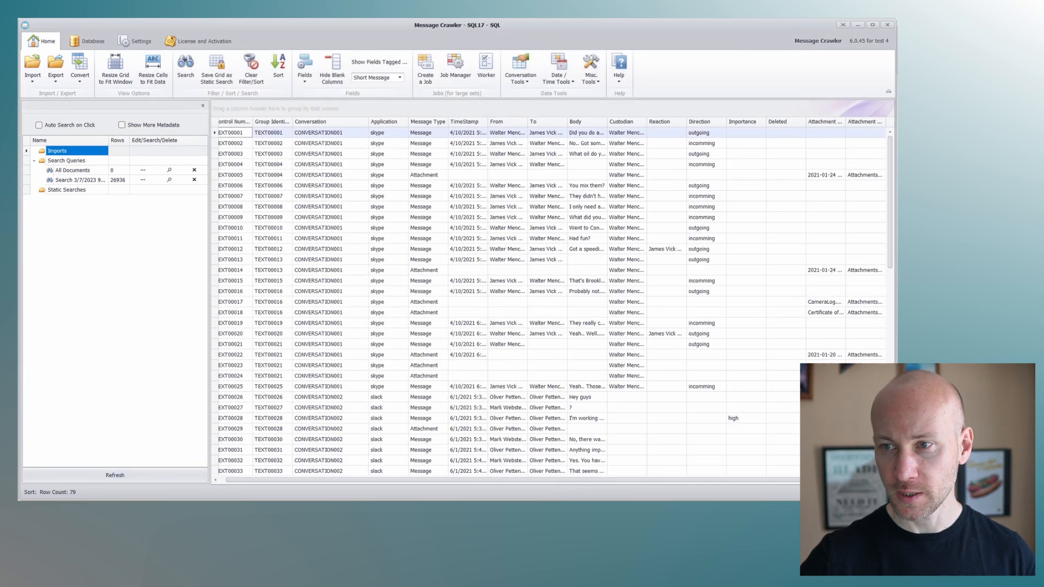
{"action": "left_click_drag", "start_coordinate": [1011, 77], "coordinate": [907, 68]}
{"action": "left_click_drag", "start_coordinate": [855, 154], "coordinate": [567, 209]}
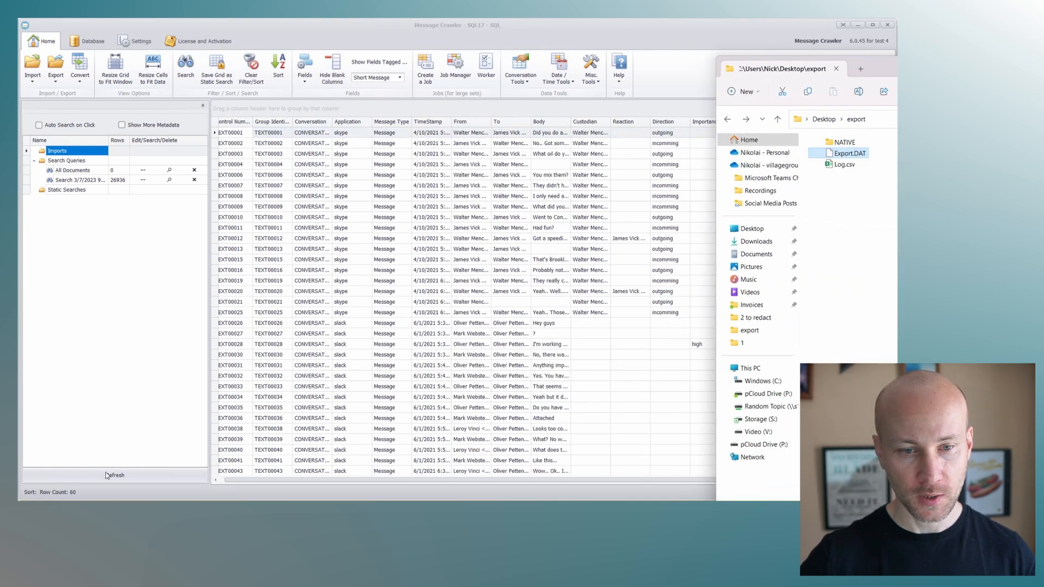
{"action": "left_click", "coordinate": [680, 87]}
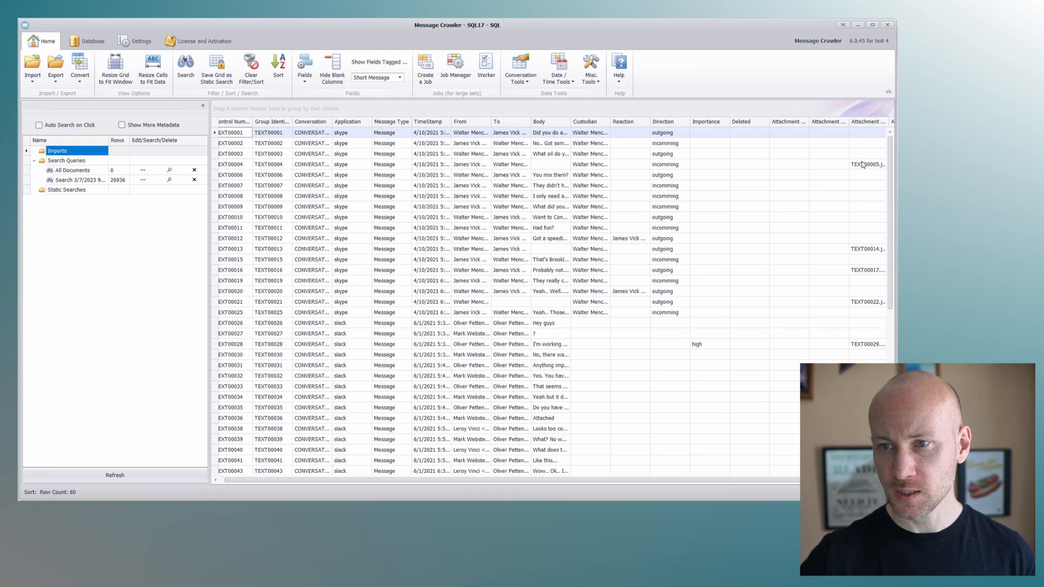
- Place the Attachment Export Names and Attachment Export Path Only columns after Direction, widen them, and review their values
{"action": "left_click_drag", "start_coordinate": [869, 124], "coordinate": [707, 127]}
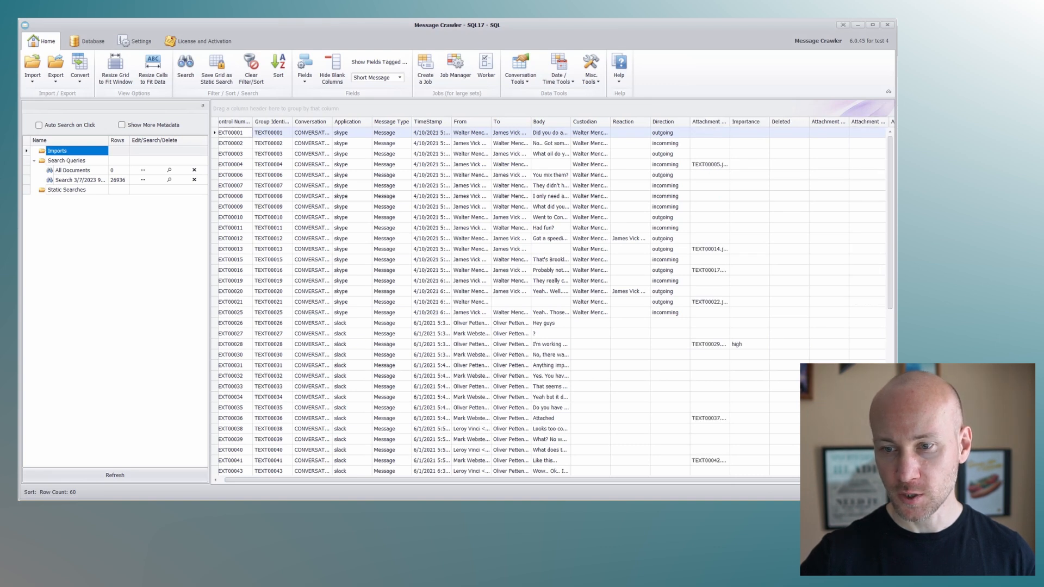
{"action": "scroll", "coordinate": [879, 165], "scroll_direction": "right", "scroll_amount": 2}
{"action": "left_click_drag", "start_coordinate": [822, 125], "coordinate": [799, 126]}
{"action": "left_click_drag", "start_coordinate": [647, 127], "coordinate": [744, 122]}
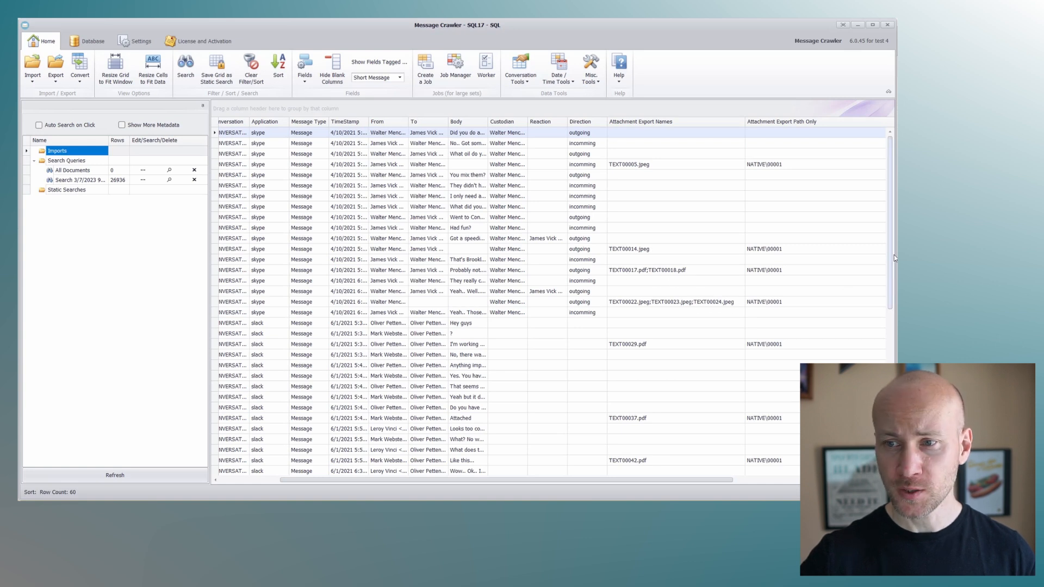
{"action": "scroll", "coordinate": [892, 259], "scroll_direction": "down", "scroll_amount": 5}
{"action": "scroll", "coordinate": [875, 180], "scroll_direction": "up", "scroll_amount": 5}
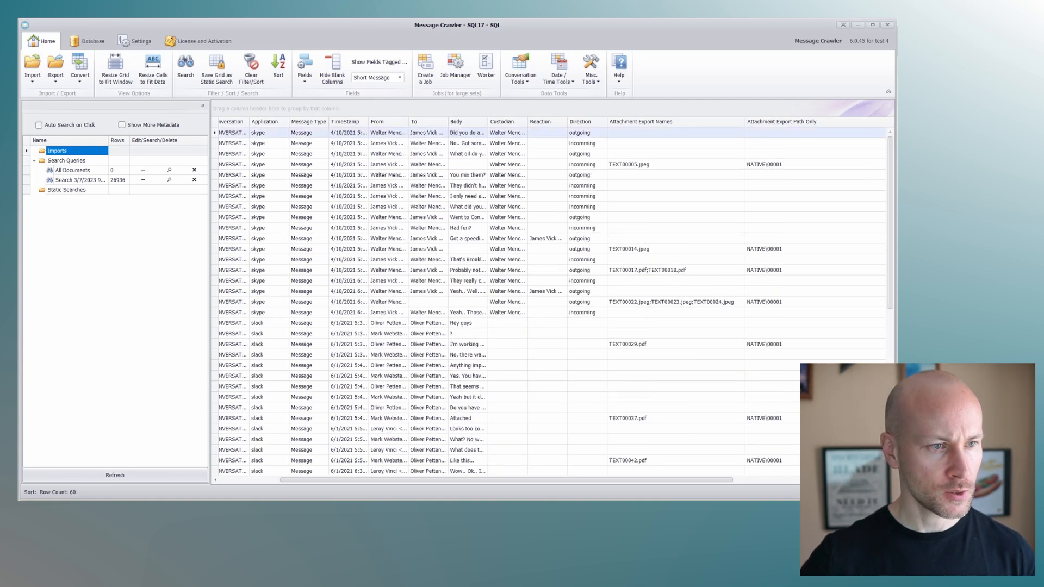
- Switch to ESI Sync, review the upload log for the Personal1 container, and close the window
{"action": "left_click_drag", "start_coordinate": [18, 195], "coordinate": [353, 40]}
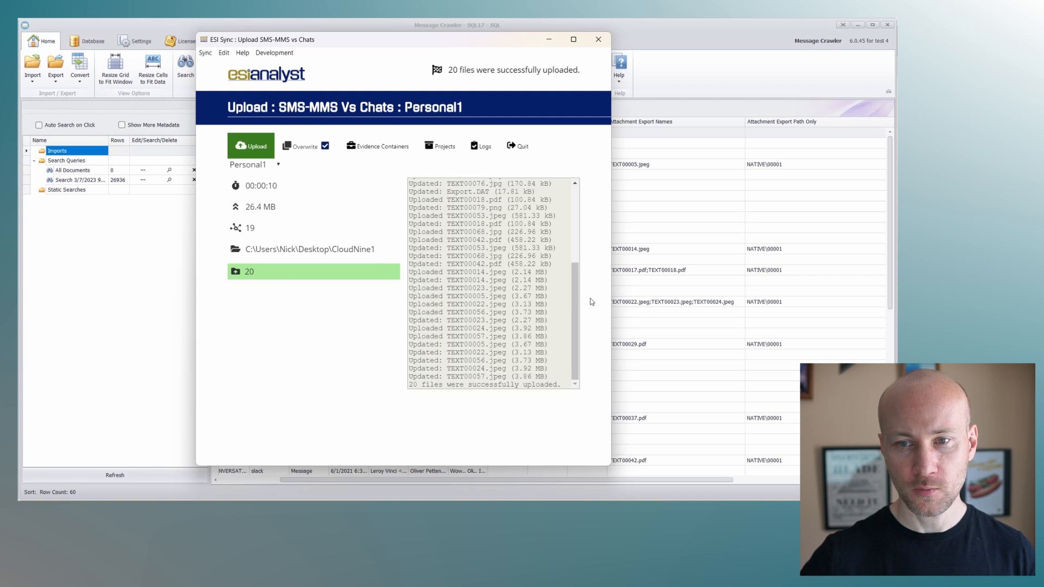
{"action": "left_click_drag", "start_coordinate": [577, 318], "coordinate": [497, 285]}
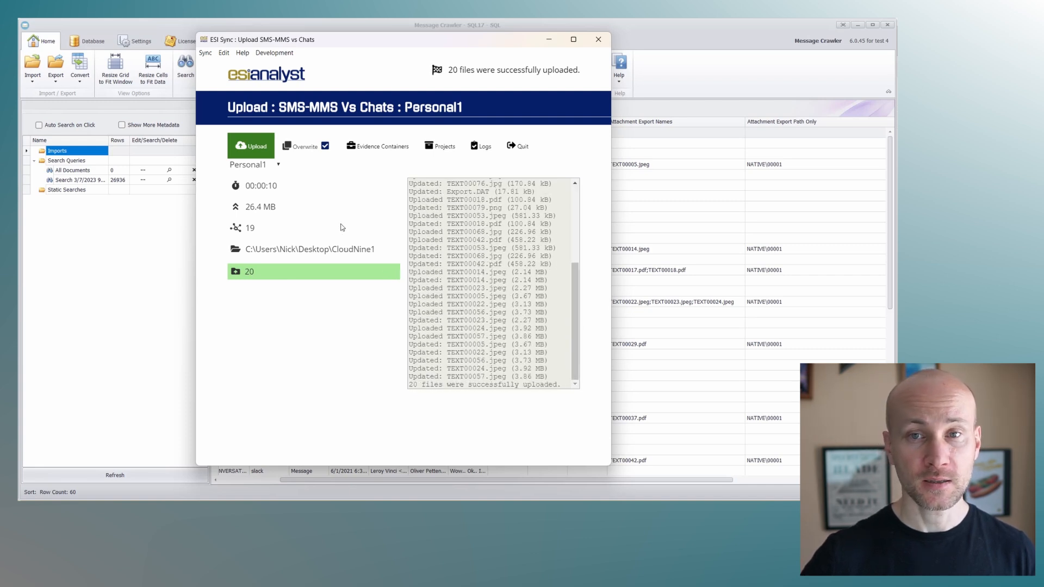
{"action": "mouse_move", "coordinate": [341, 228]}
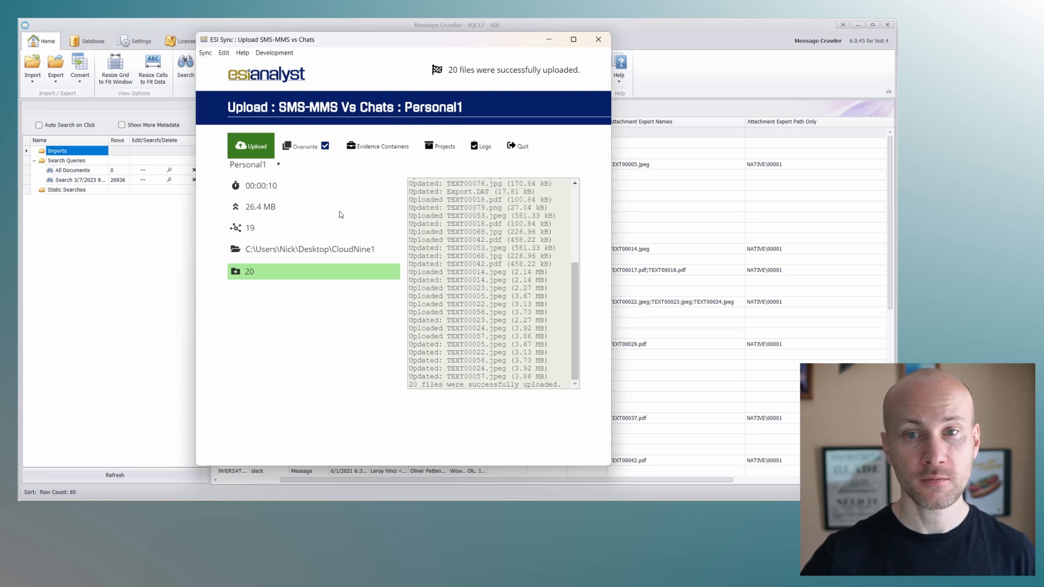
{"action": "left_click", "coordinate": [598, 39]}
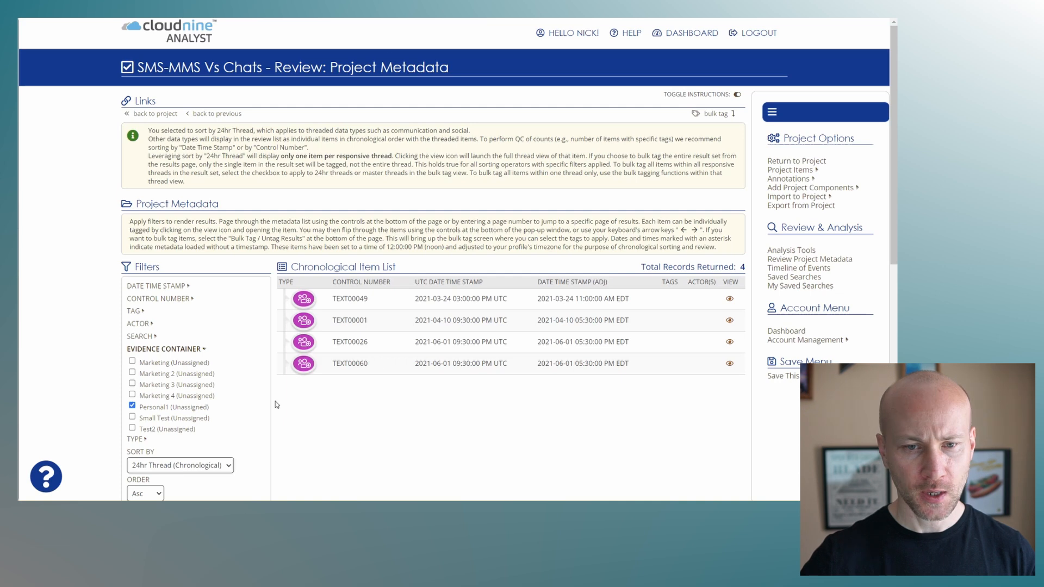
- In CloudNine Analyst, sort the Personal1 items by Control Number and look over the individual messages
{"action": "left_click", "coordinate": [218, 468]}
{"action": "left_click", "coordinate": [163, 489]}
{"action": "scroll", "coordinate": [244, 450], "scroll_direction": "down", "scroll_amount": 2}
{"action": "left_click", "coordinate": [242, 435]}
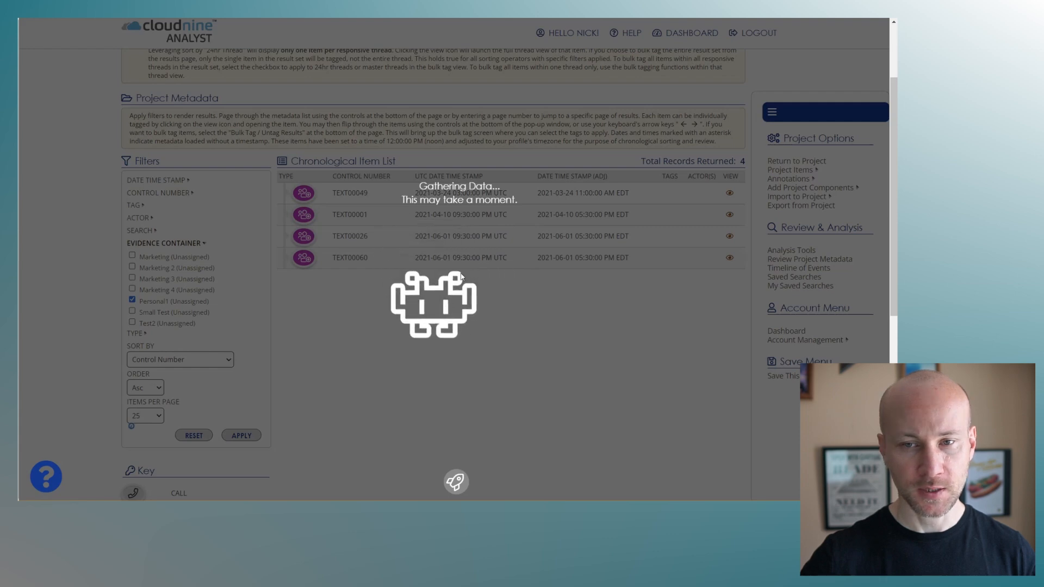
{"action": "scroll", "coordinate": [435, 217], "scroll_direction": "down", "scroll_amount": 5}
{"action": "scroll", "coordinate": [487, 170], "scroll_direction": "up", "scroll_amount": 5}
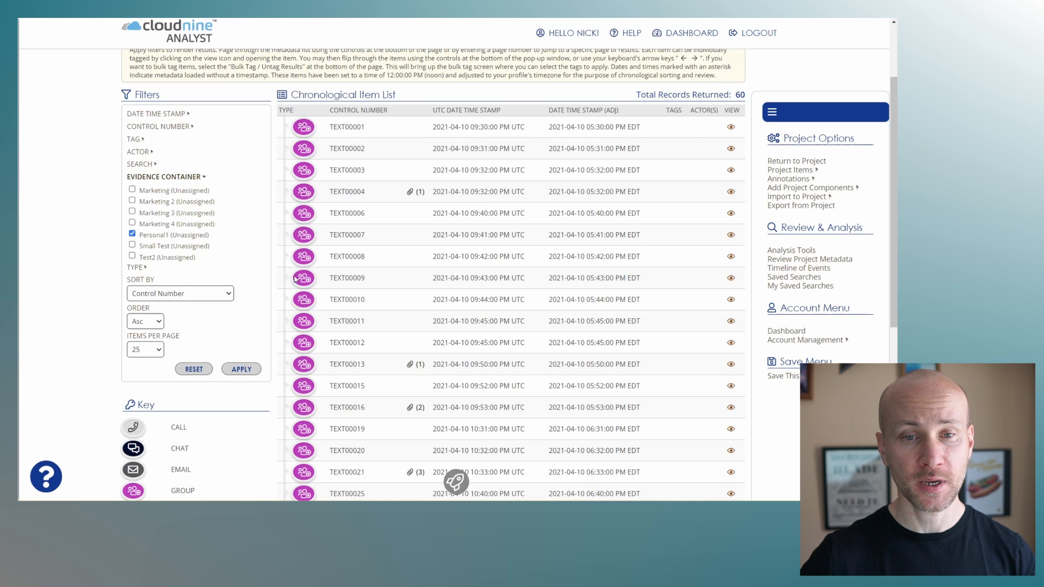
- Sort the items by 24hr Thread (Chronological) and open the thread view of TEXT00049
{"action": "left_click", "coordinate": [218, 294]}
{"action": "left_click", "coordinate": [197, 327]}
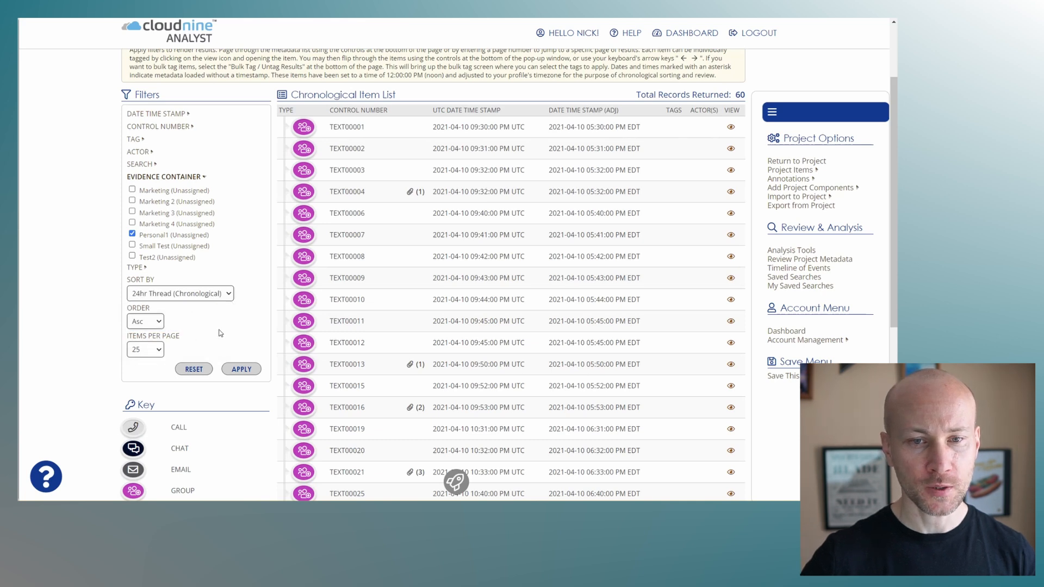
{"action": "left_click", "coordinate": [252, 366]}
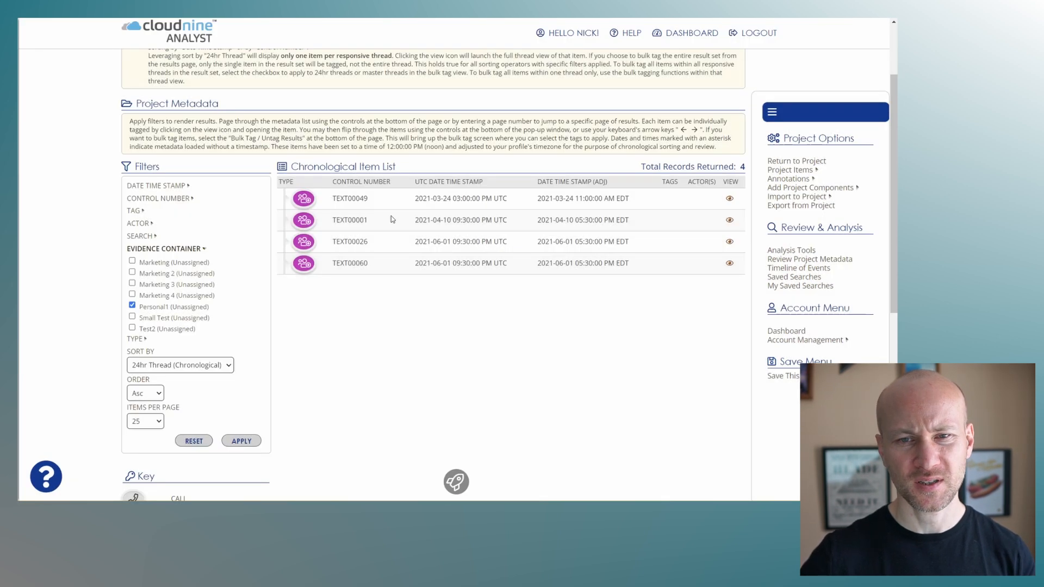
{"action": "left_click", "coordinate": [729, 200]}
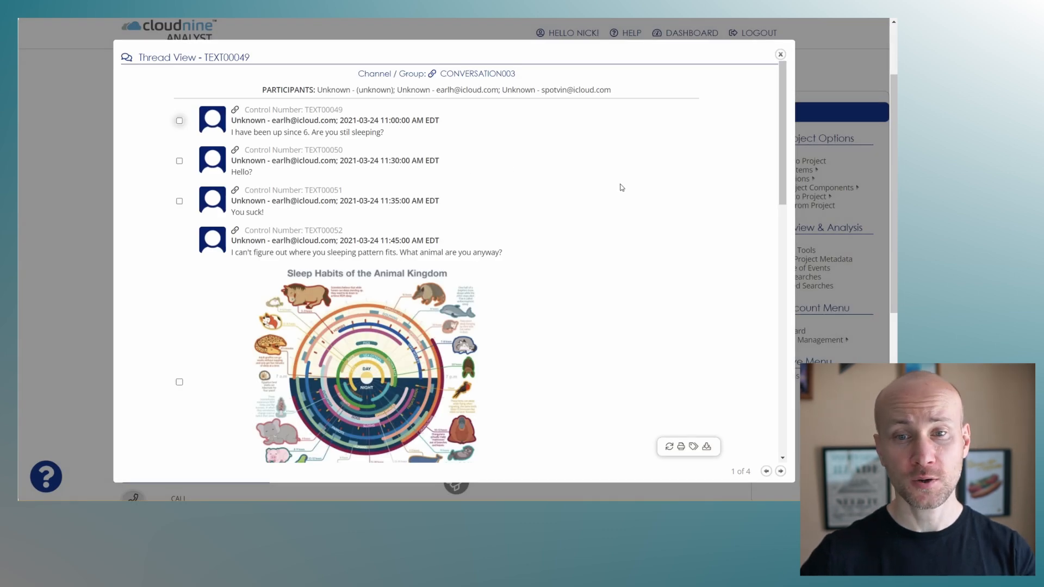
- Read through the messages and attachments of the CONVERSATION003 and CONVERSATION001 threads, advancing to the CONVERSATION002 thread
{"action": "scroll", "coordinate": [623, 186], "scroll_direction": "down", "scroll_amount": 6}
{"action": "scroll", "coordinate": [600, 225], "scroll_direction": "down", "scroll_amount": 6}
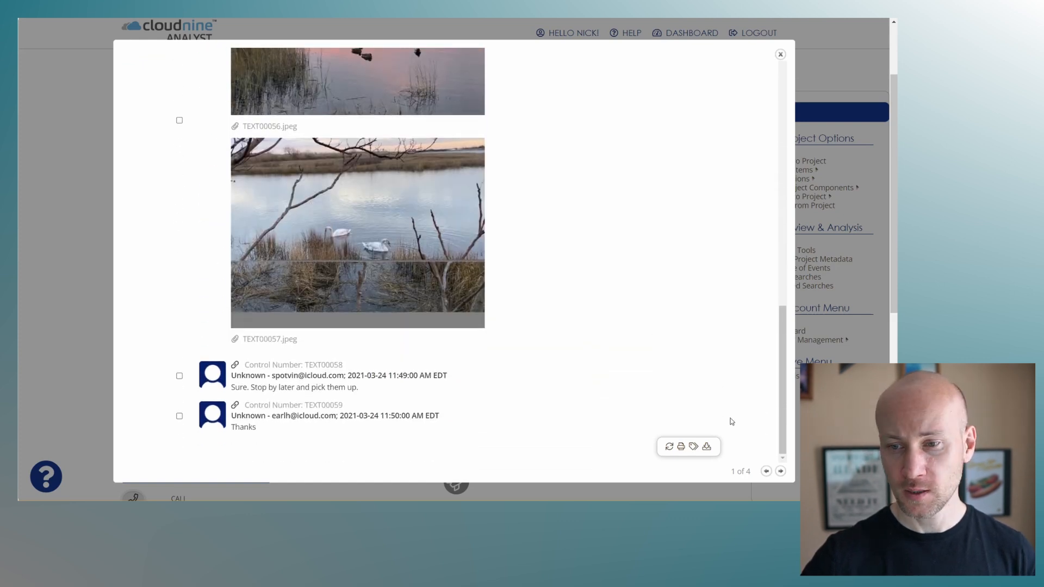
{"action": "left_click", "coordinate": [780, 471]}
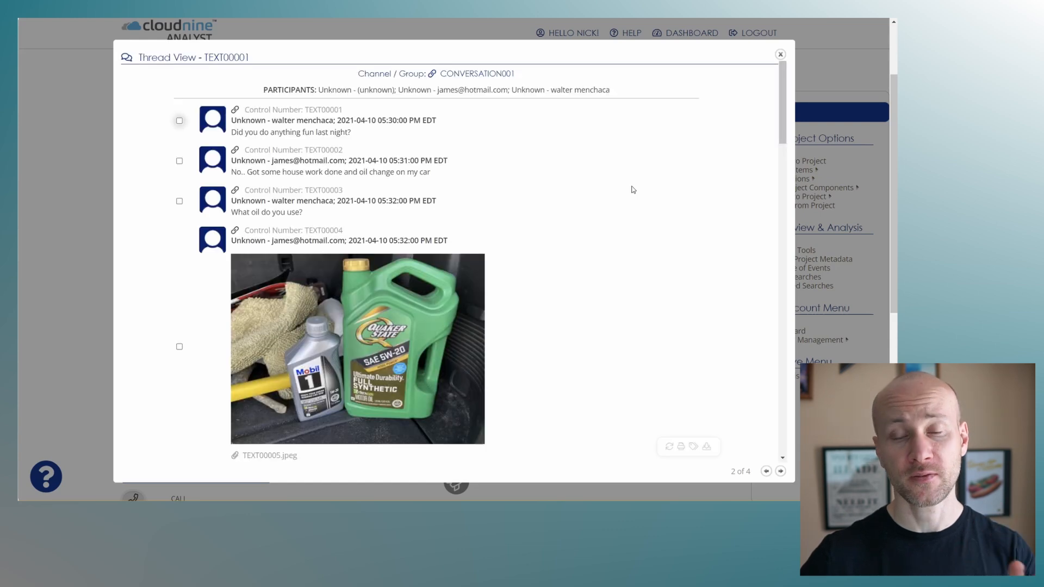
{"action": "scroll", "coordinate": [647, 255], "scroll_direction": "down", "scroll_amount": 10}
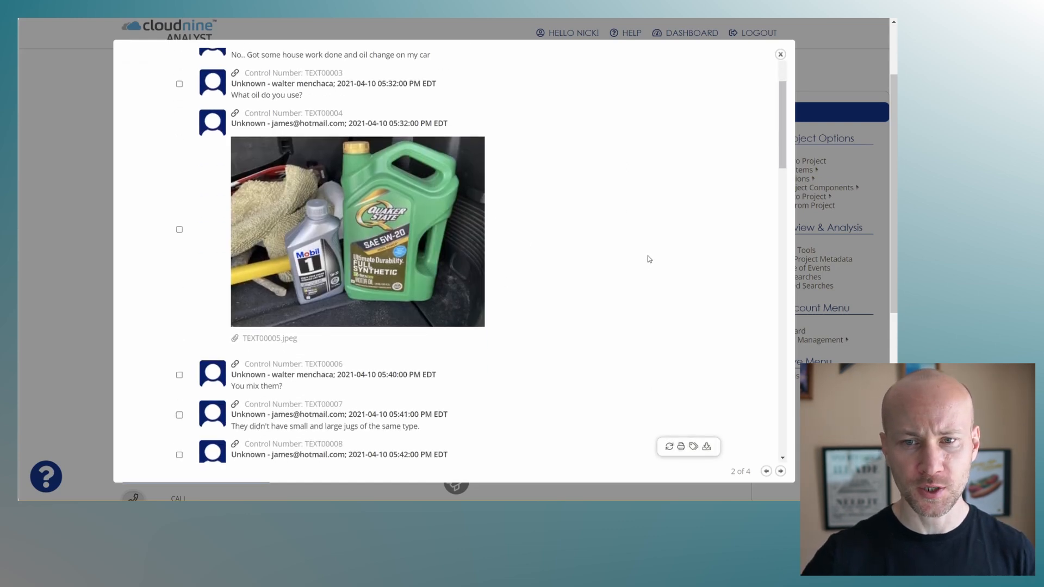
{"action": "scroll", "coordinate": [635, 251], "scroll_direction": "down", "scroll_amount": 20}
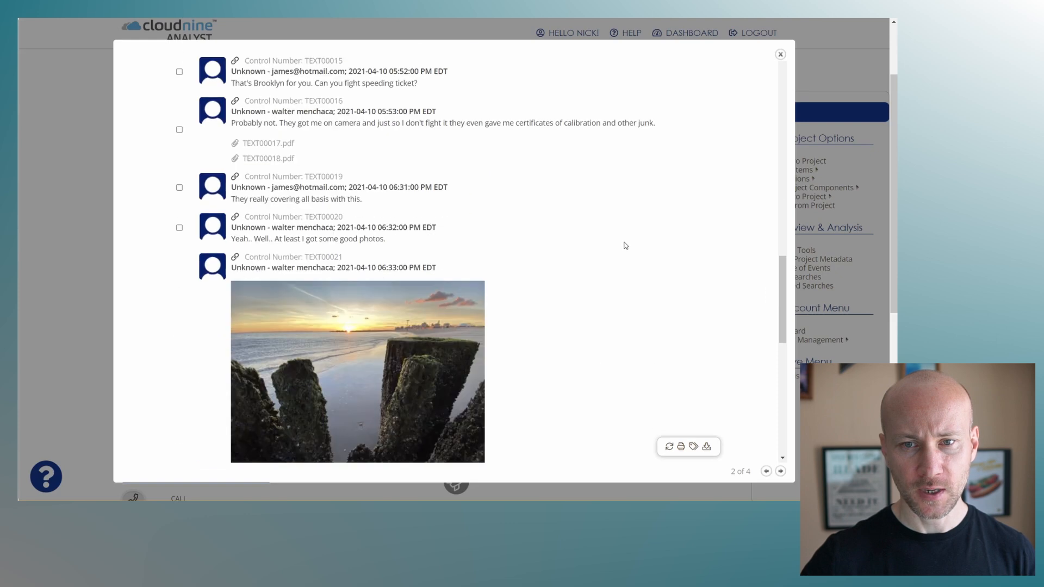
{"action": "scroll", "coordinate": [625, 248], "scroll_direction": "down", "scroll_amount": 2}
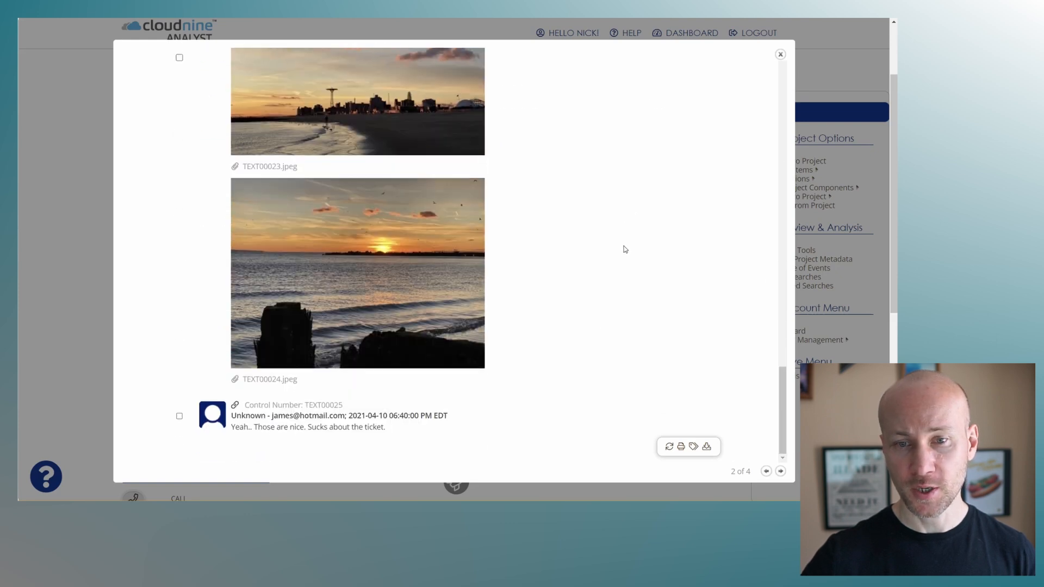
{"action": "left_click", "coordinate": [781, 471]}
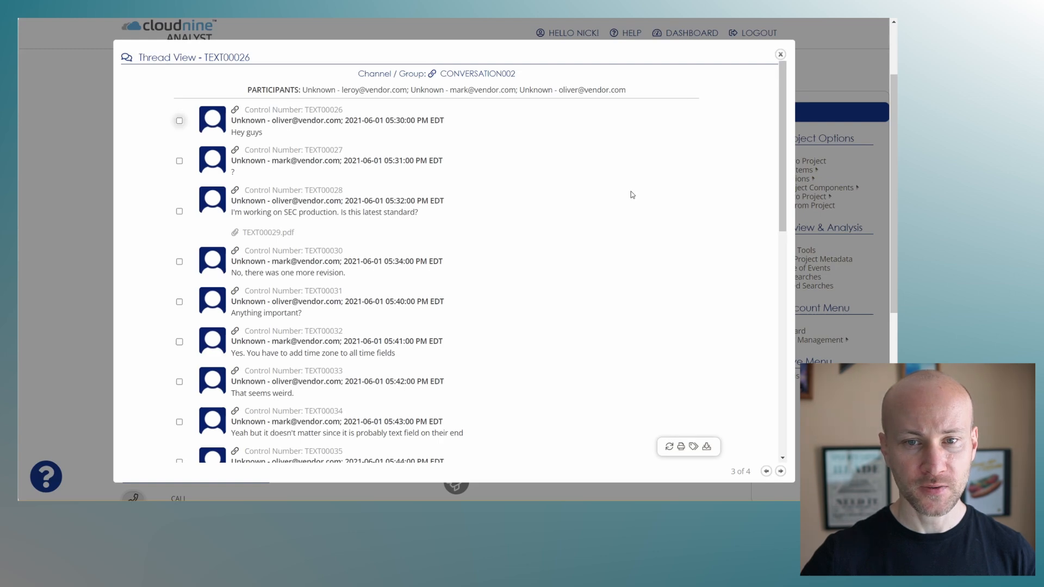
- Look over the CONVERSATION002 thread, open its TEXT00029.pdf attachment, skim the document, and close the thread view
{"action": "scroll", "coordinate": [280, 232], "scroll_direction": "down", "scroll_amount": 5}
{"action": "scroll", "coordinate": [279, 235], "scroll_direction": "up", "scroll_amount": 5}
{"action": "left_click", "coordinate": [274, 235]}
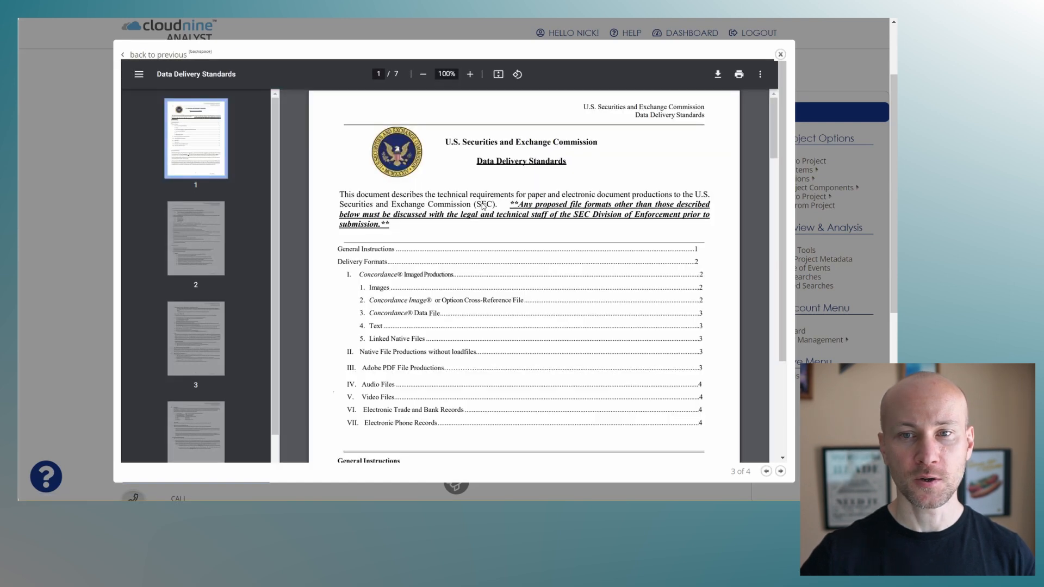
{"action": "scroll", "coordinate": [570, 293], "scroll_direction": "down", "scroll_amount": 10}
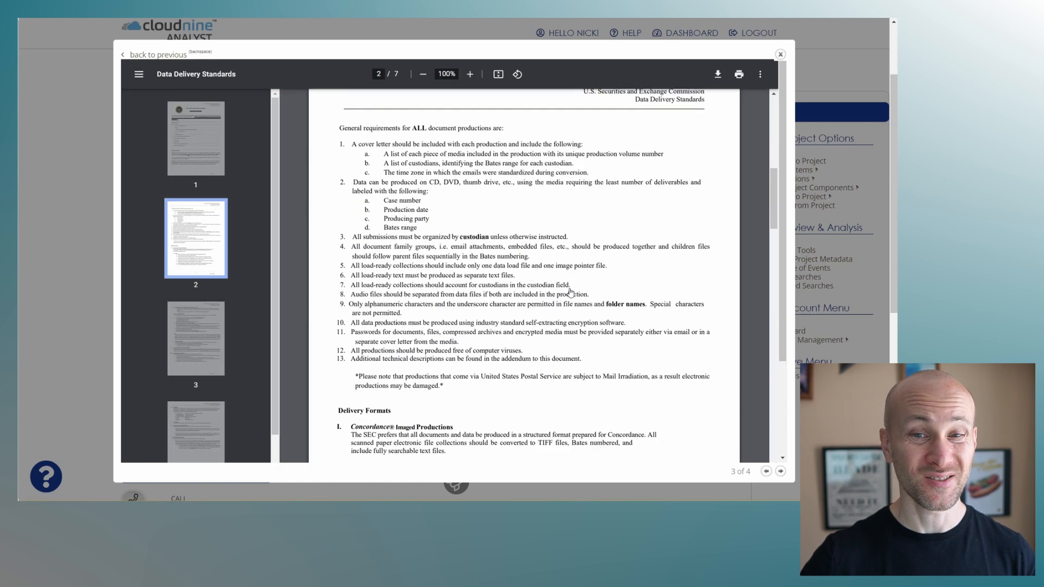
{"action": "left_click", "coordinate": [780, 54]}
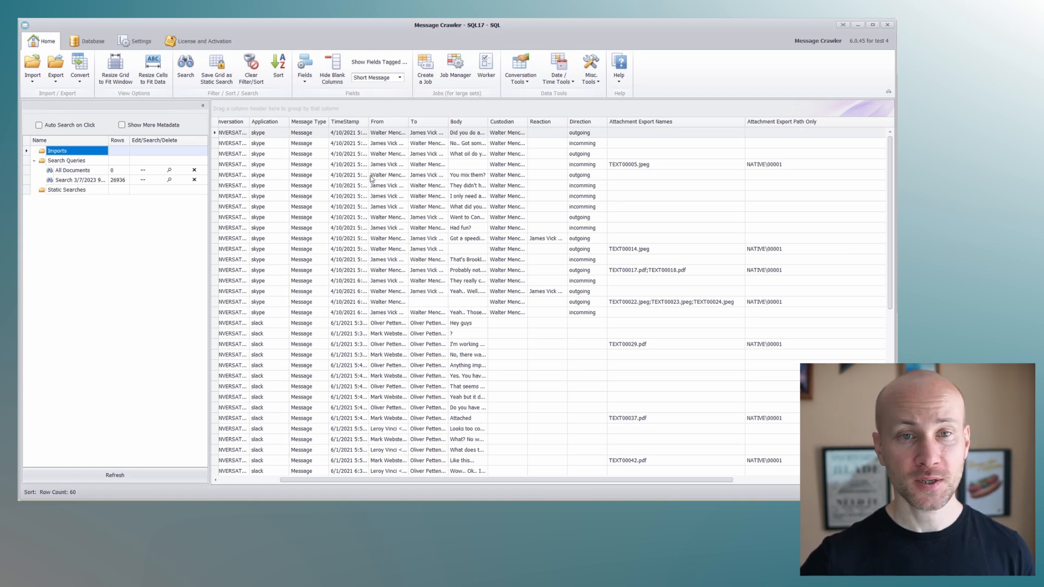
- Switch to Message Crawler and look over the available import sources and export formats, including the CloudNine Analyst export
{"action": "left_click", "coordinate": [32, 76]}
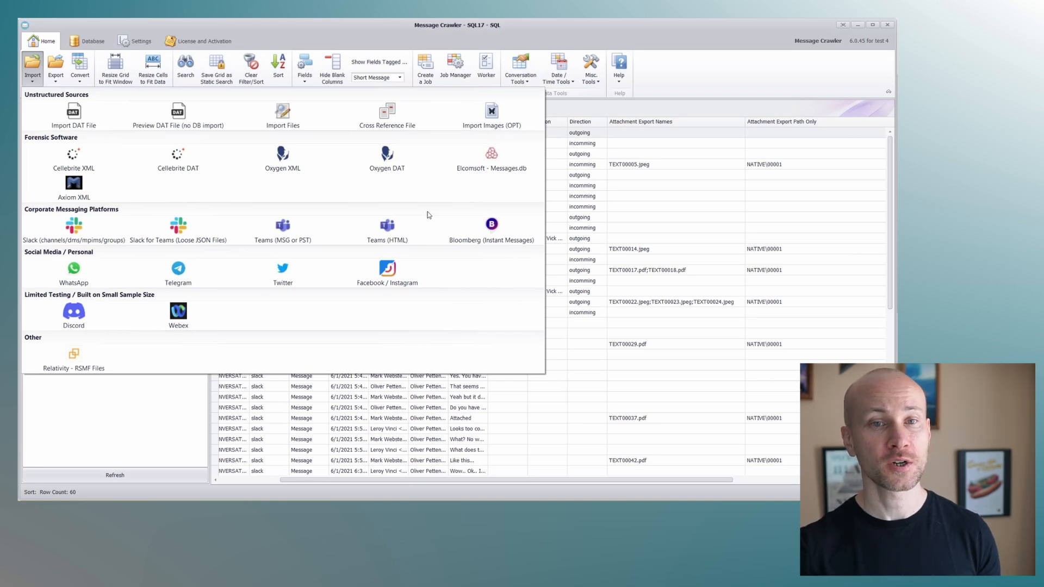
{"action": "left_click", "coordinate": [55, 76]}
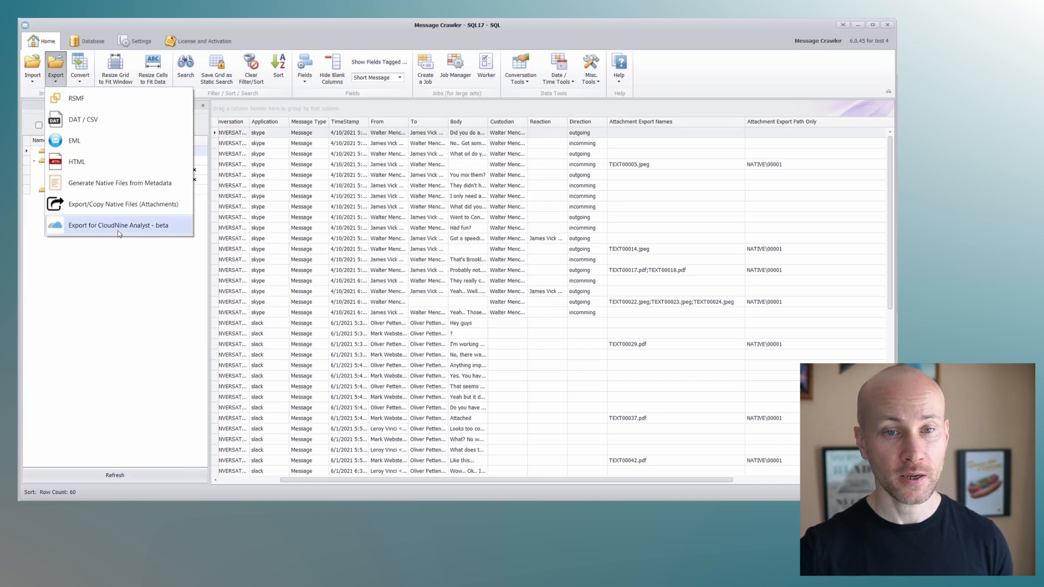